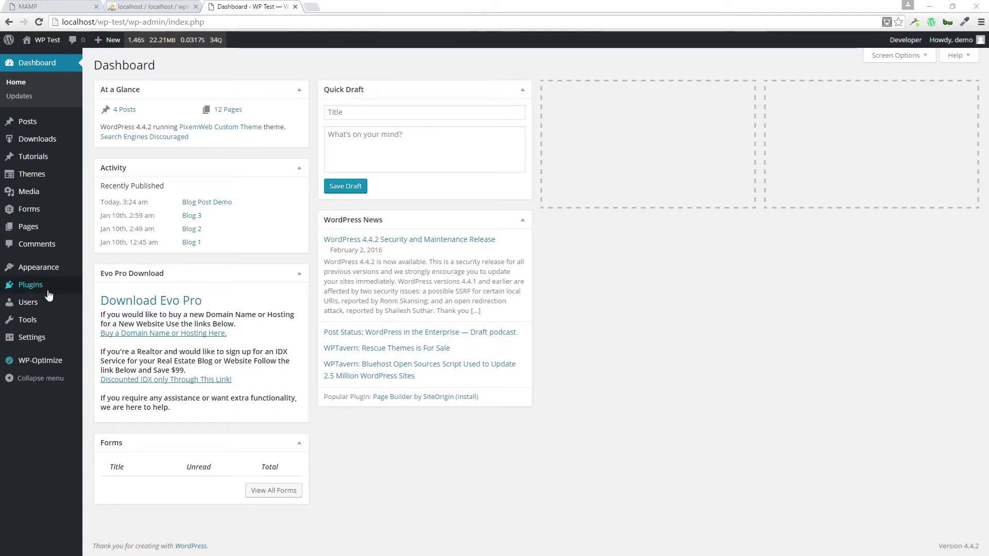
Search the Add Plugins directory for 'ultimate nofollow'.
{"action": "mouse_move", "coordinate": [43, 293]}
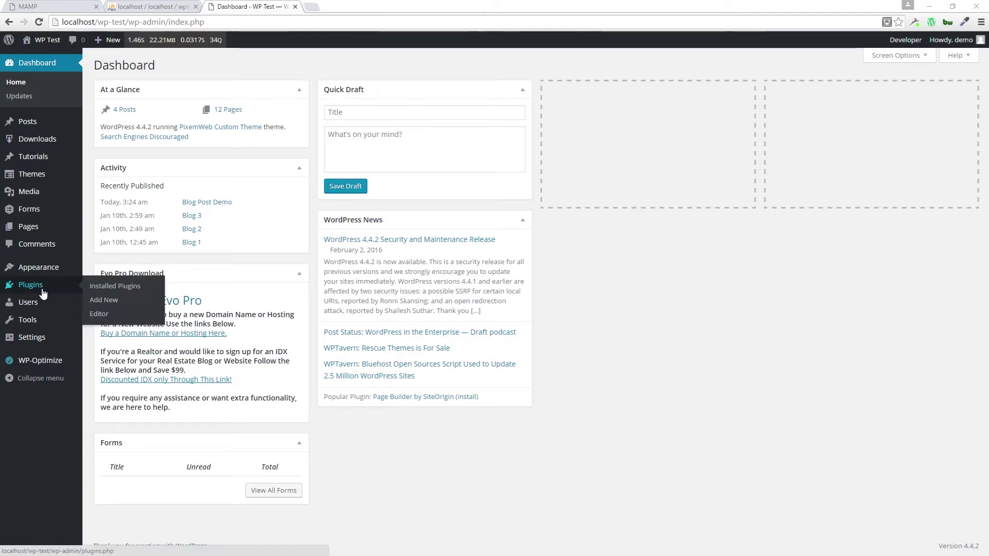
{"action": "left_click", "coordinate": [102, 302]}
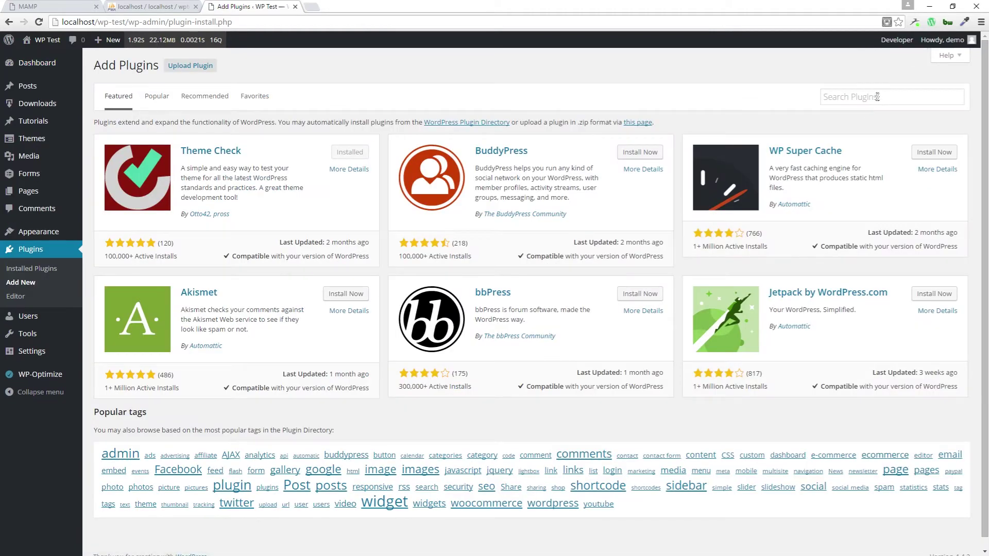
{"action": "left_click", "coordinate": [877, 96]}
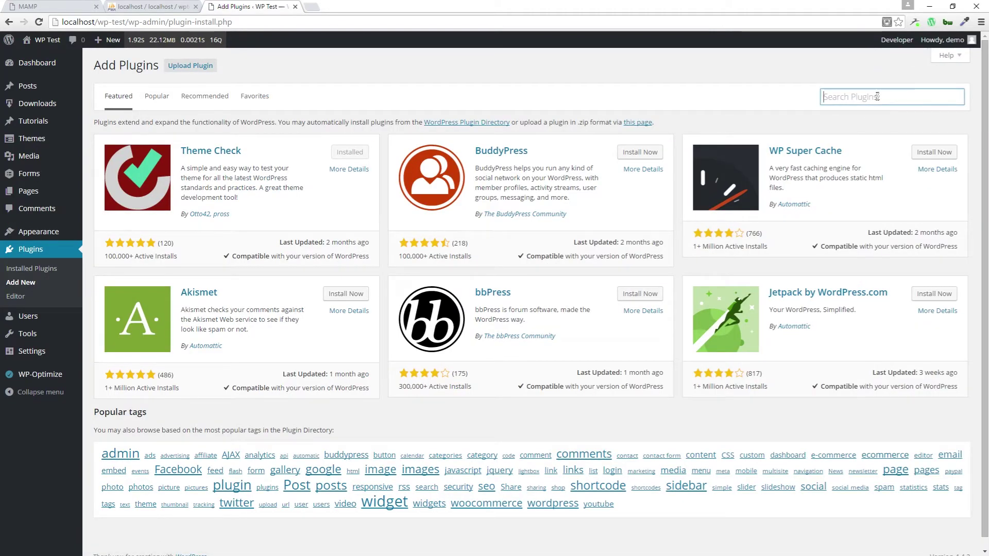
{"action": "type", "text": "ulti"}
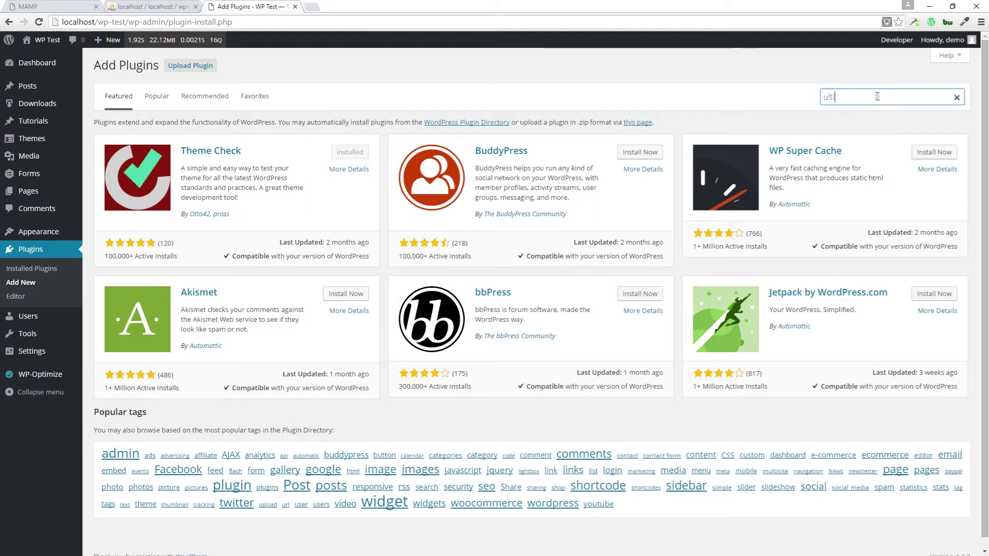
{"action": "type", "text": "mate nofollow"}
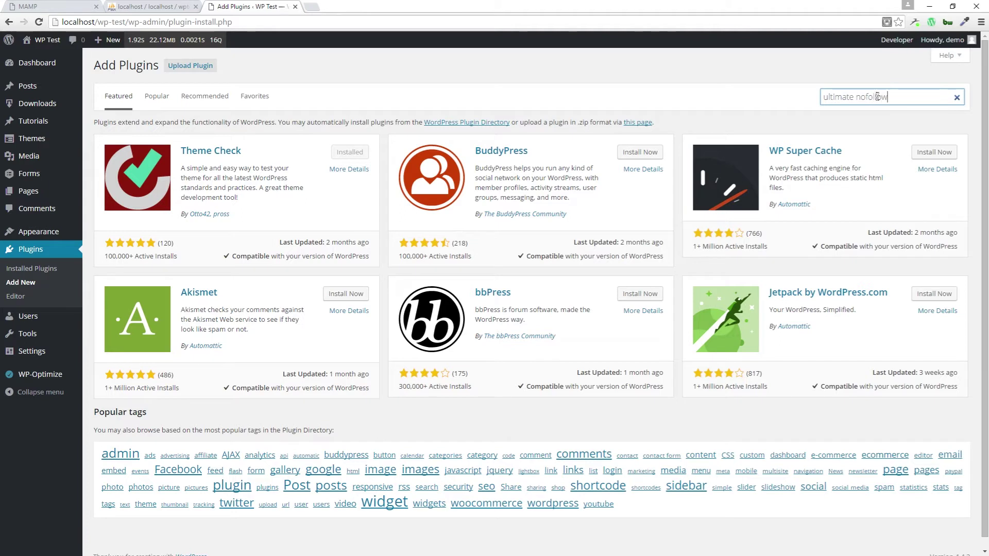
{"action": "key", "text": "Return"}
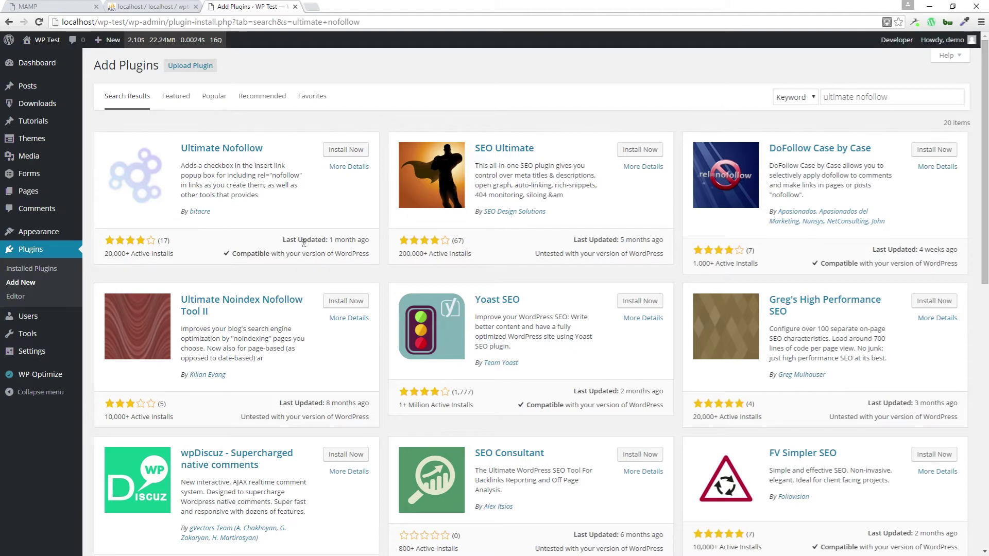
Review Ultimate Nofollow's Installation, Changelog, FAQ, Other Notes and Reviews tabs, then install it.
{"action": "left_click", "coordinate": [347, 167]}
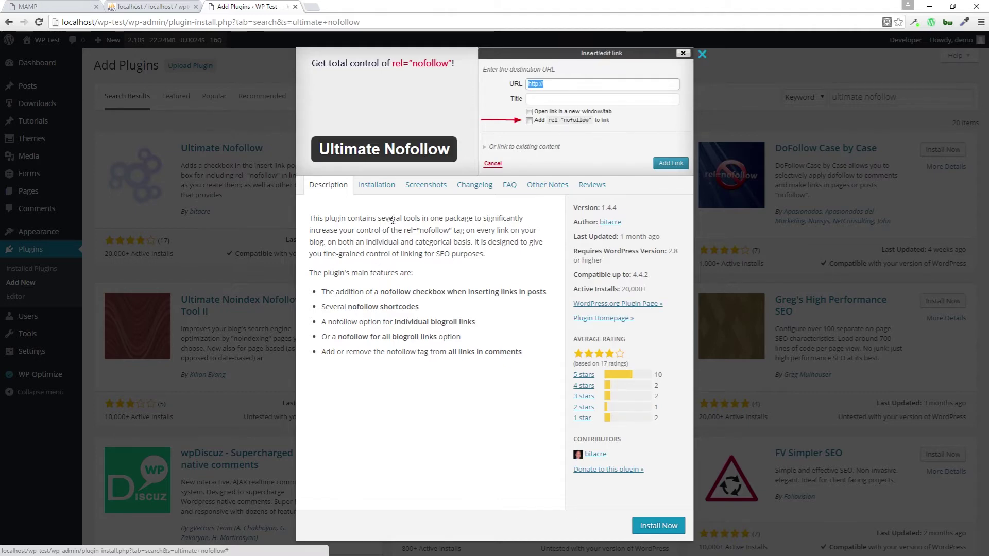
{"action": "left_click", "coordinate": [387, 188]}
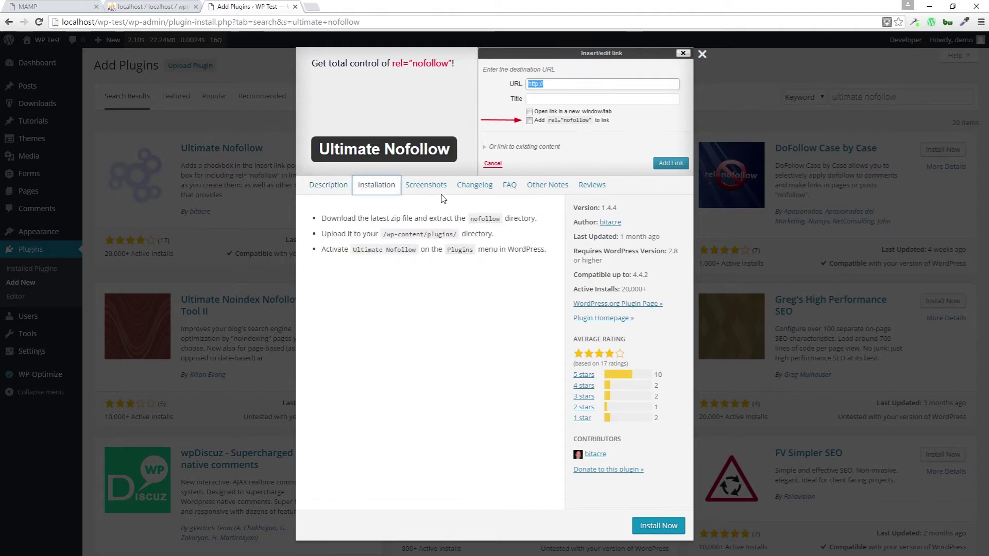
{"action": "left_click", "coordinate": [476, 188]}
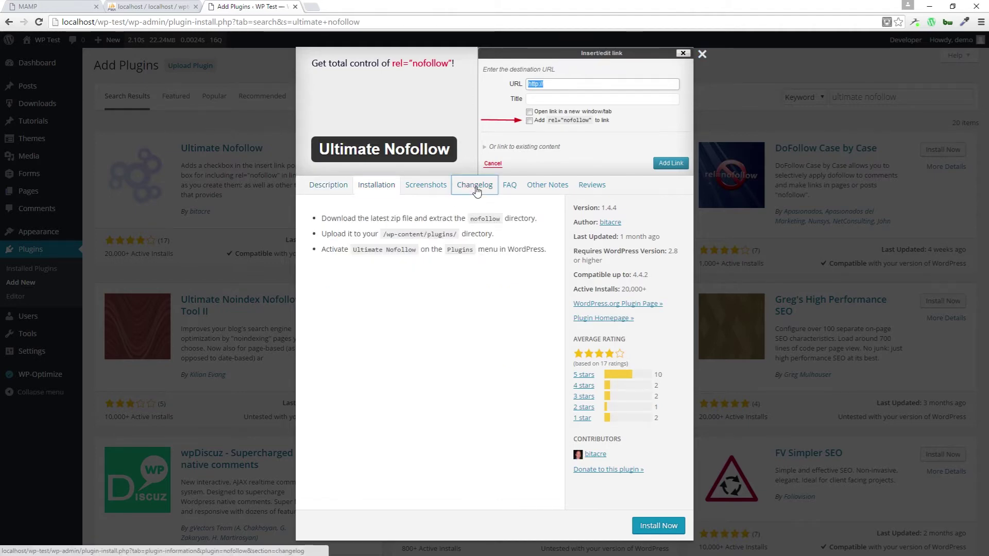
{"action": "left_click", "coordinate": [509, 189]}
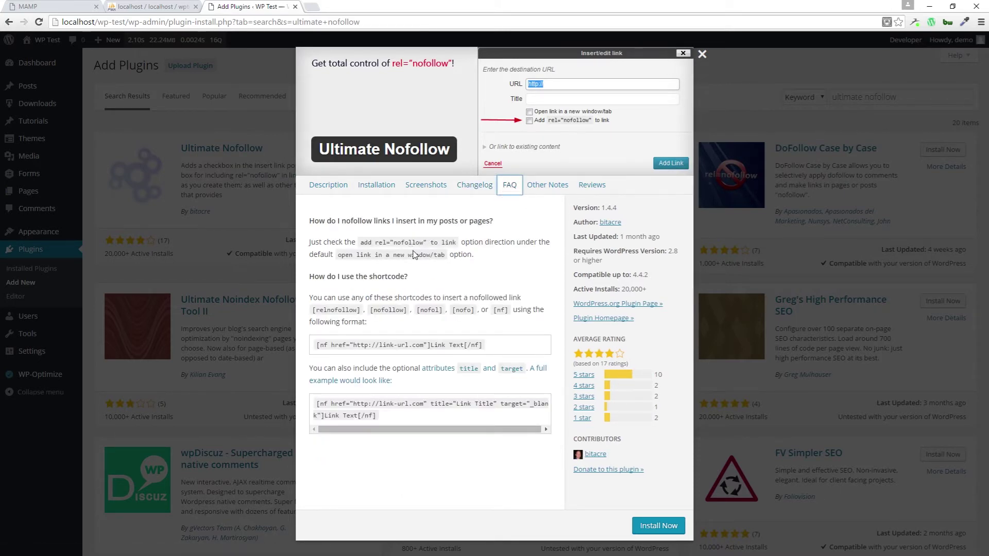
{"action": "left_click", "coordinate": [547, 189]}
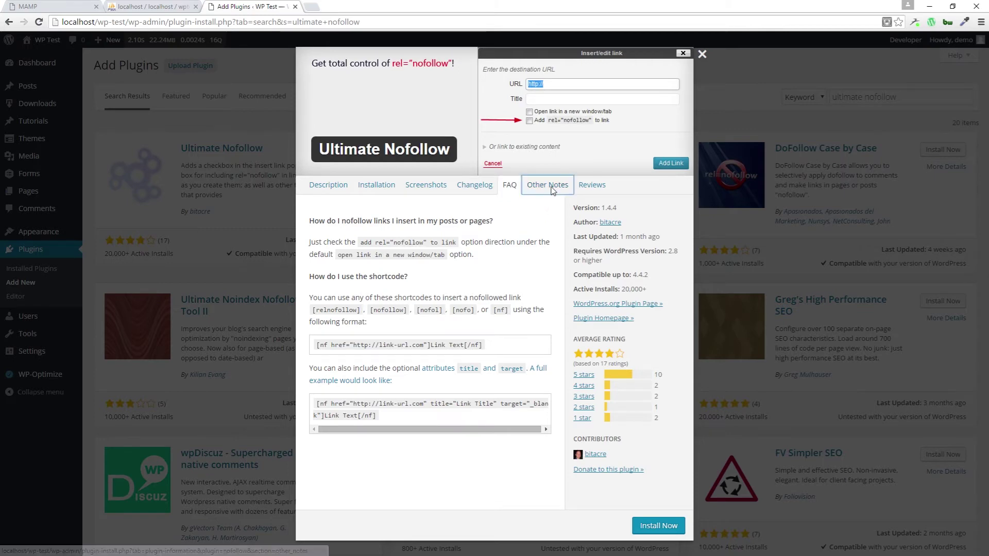
{"action": "left_click", "coordinate": [587, 189]}
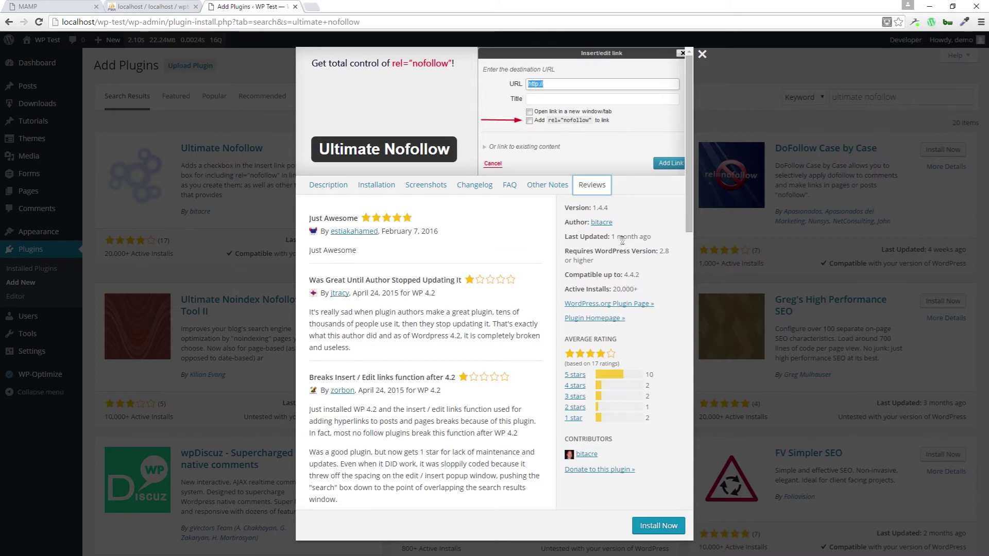
{"action": "mouse_move", "coordinate": [622, 240]}
{"action": "left_click", "coordinate": [659, 526]}
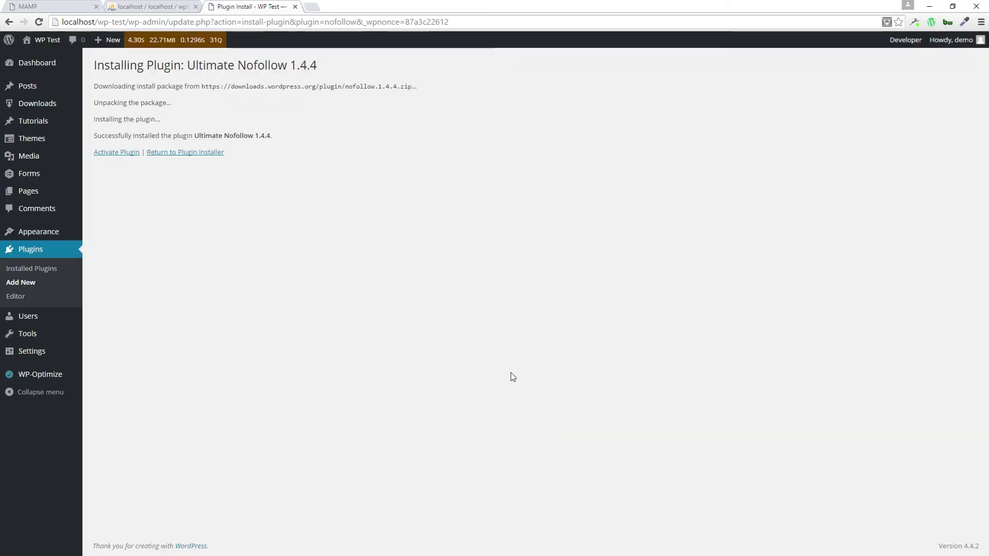
Activate the newly installed Ultimate Nofollow 1.4.4 plugin.
{"action": "left_click", "coordinate": [126, 152]}
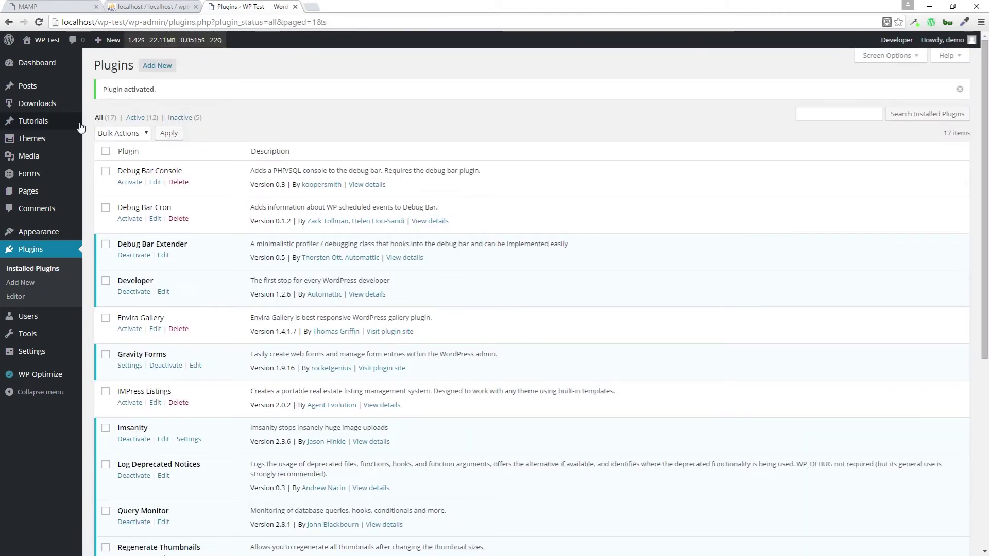
Open Blog Post Demo from the All Posts list for editing.
{"action": "mouse_move", "coordinate": [49, 93]}
{"action": "left_click", "coordinate": [91, 90]}
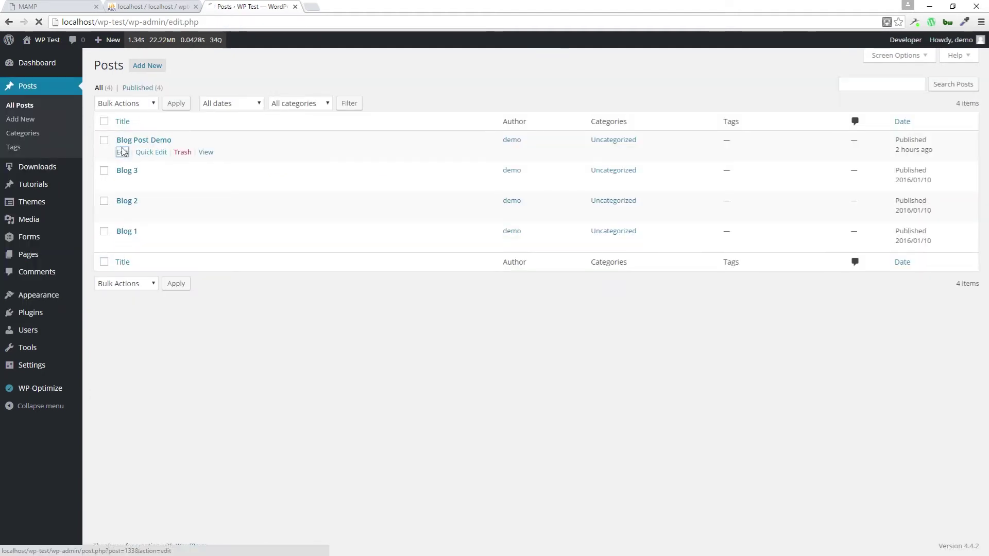
{"action": "left_click", "coordinate": [123, 151]}
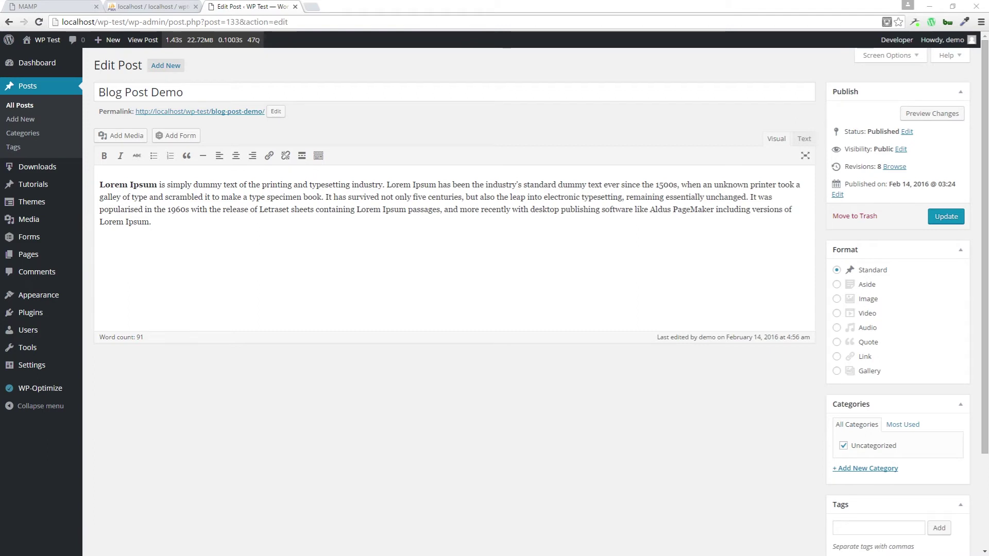
{"action": "left_click", "coordinate": [258, 248]}
{"action": "key", "text": "Return"}
{"action": "type", "text": "https://wordpress.org/plugins/nofollow/"}
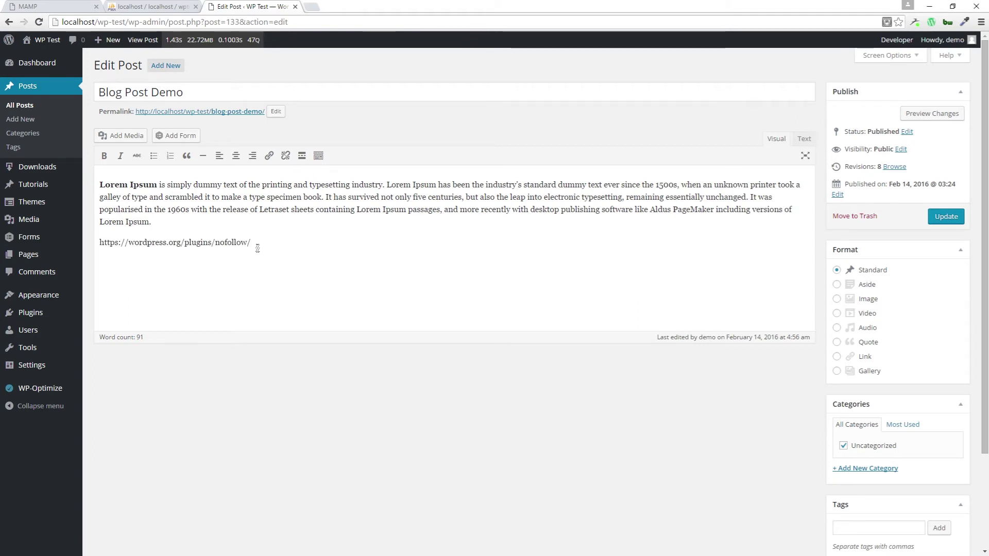
{"action": "left_click_drag", "start_coordinate": [253, 242], "coordinate": [99, 243]}
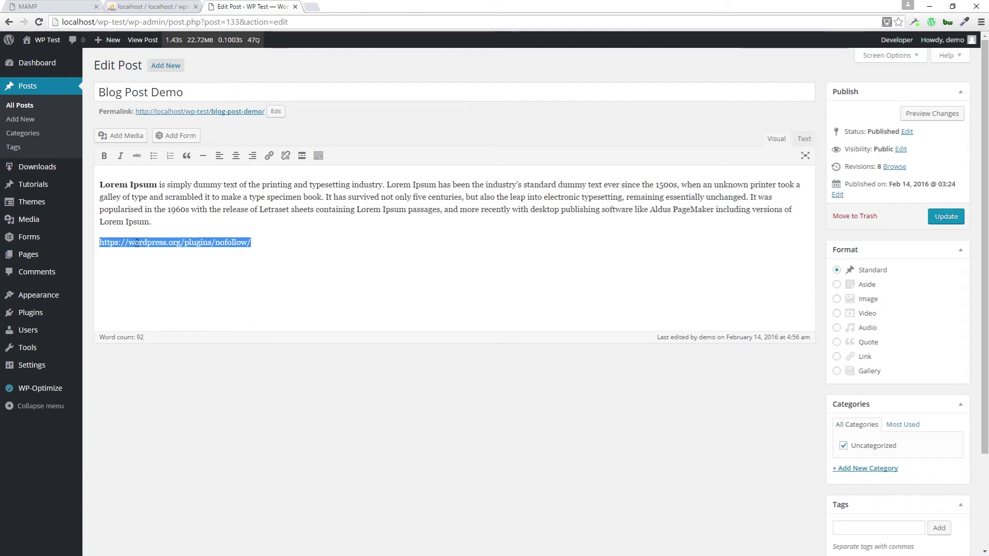
{"action": "left_click", "coordinate": [268, 155]}
Relabel the link 'Nofollow', make it open in a new tab with rel="nofollow", and apply it.
{"action": "double_click", "coordinate": [506, 292]}
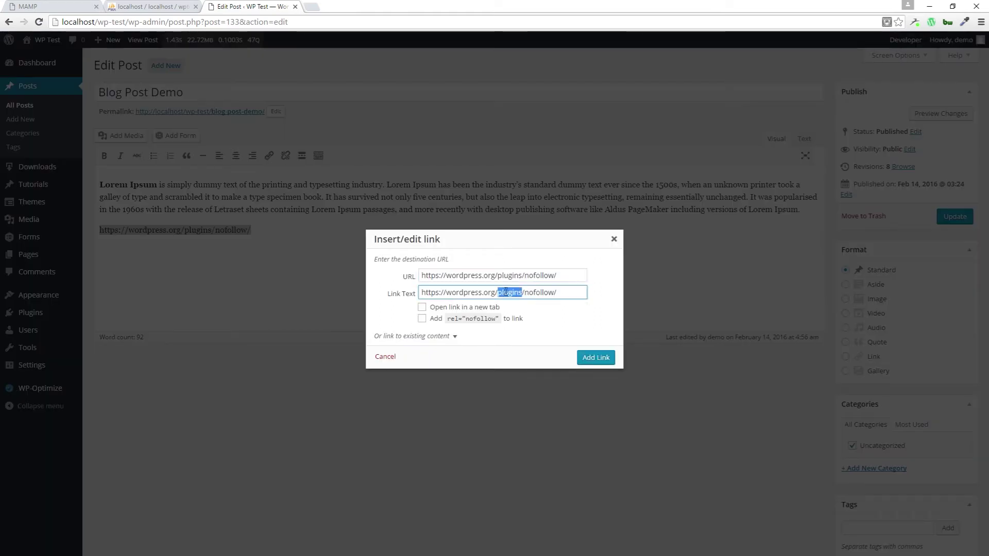
{"action": "triple_click", "coordinate": [506, 292]}
{"action": "type", "text": "N"}
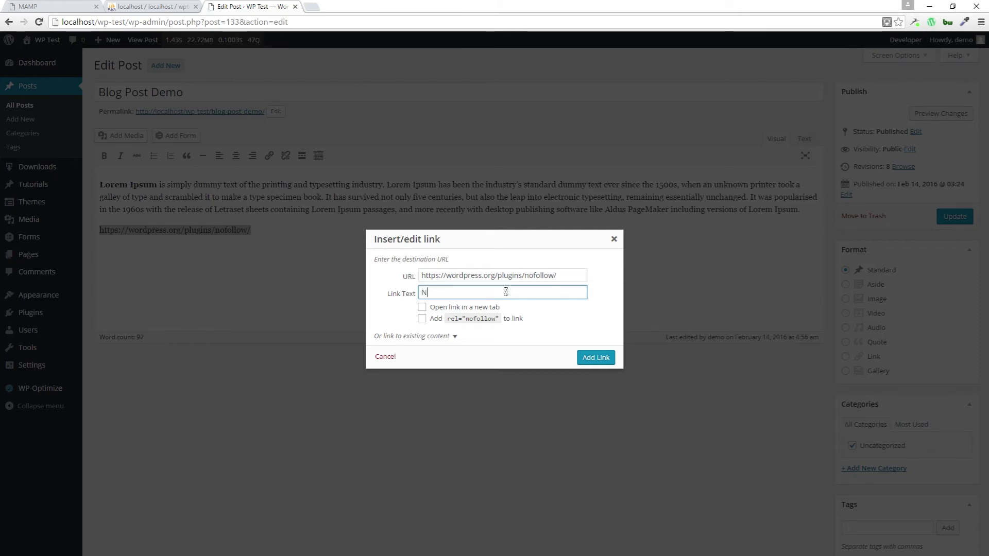
{"action": "type", "text": "ofollow"}
{"action": "left_click", "coordinate": [494, 308]}
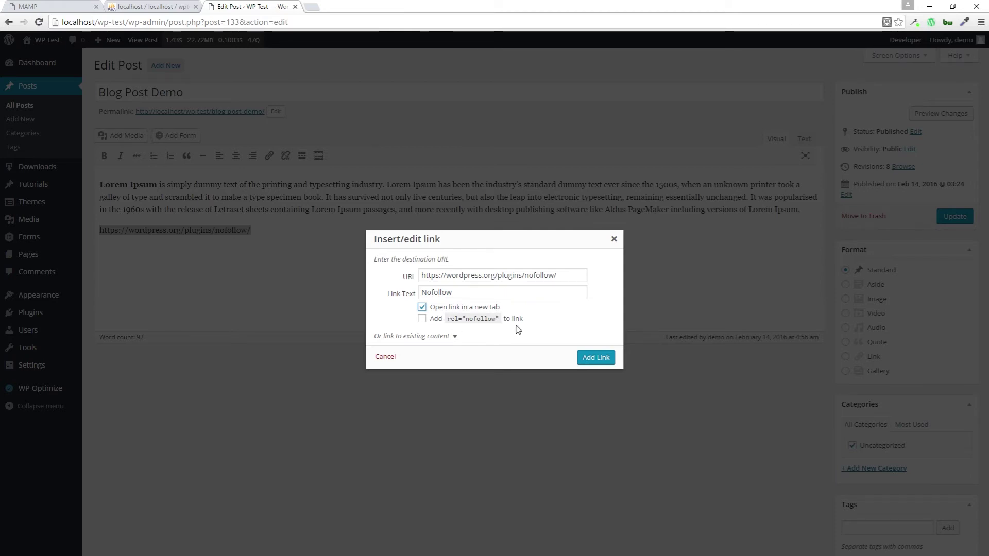
{"action": "left_click", "coordinate": [446, 320]}
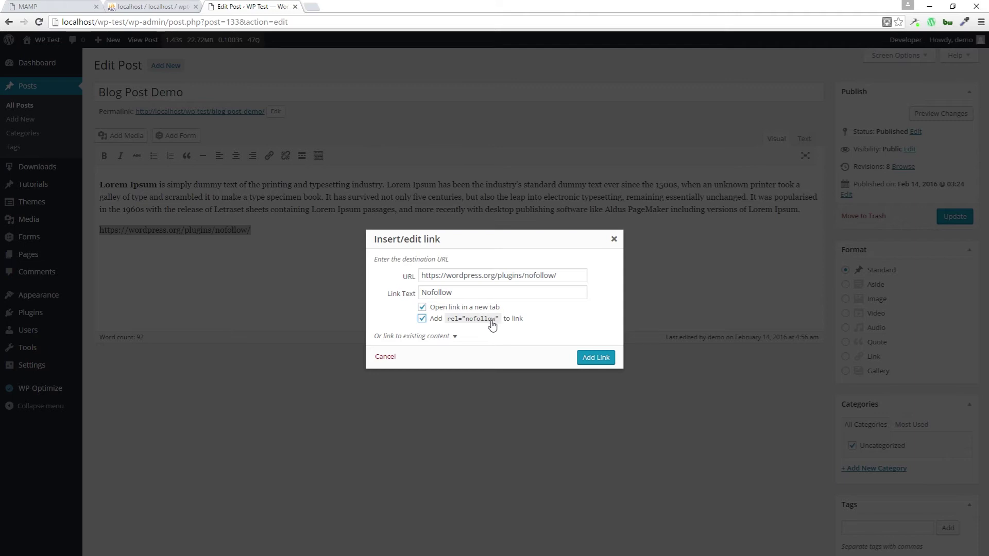
{"action": "left_click", "coordinate": [596, 358]}
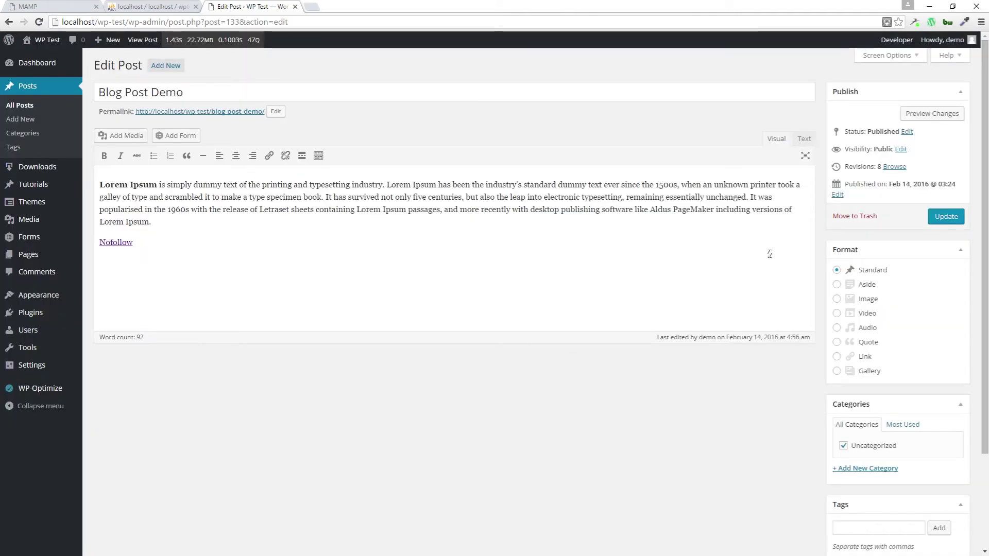
{"action": "left_click", "coordinate": [804, 138]}
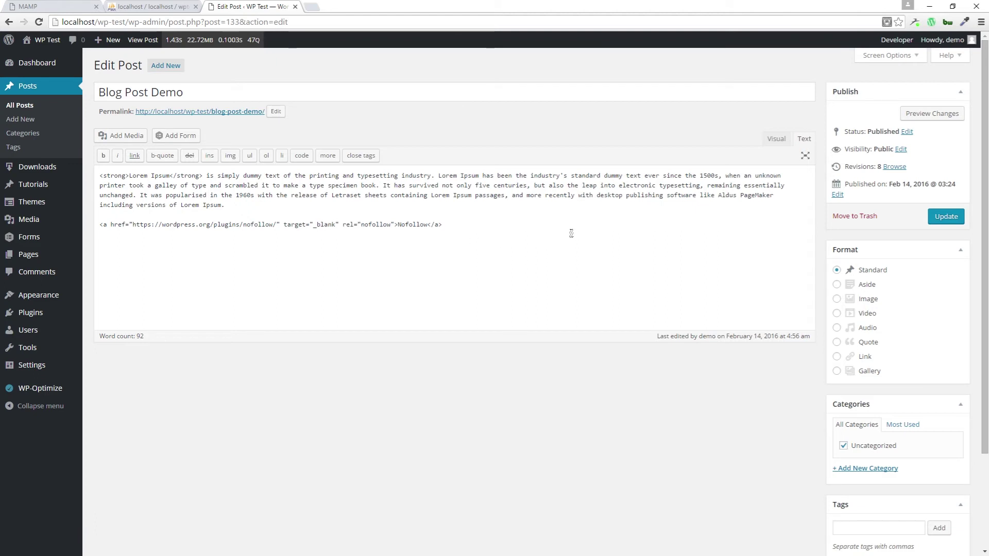
Update the Blog Post Demo post and view it on the live site.
{"action": "left_click", "coordinate": [946, 216]}
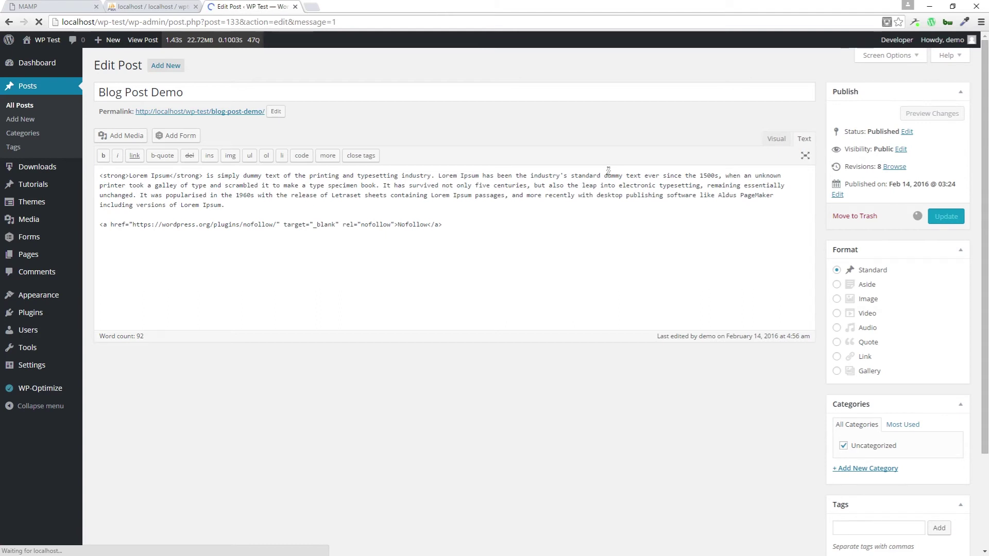
{"action": "left_click", "coordinate": [165, 90]}
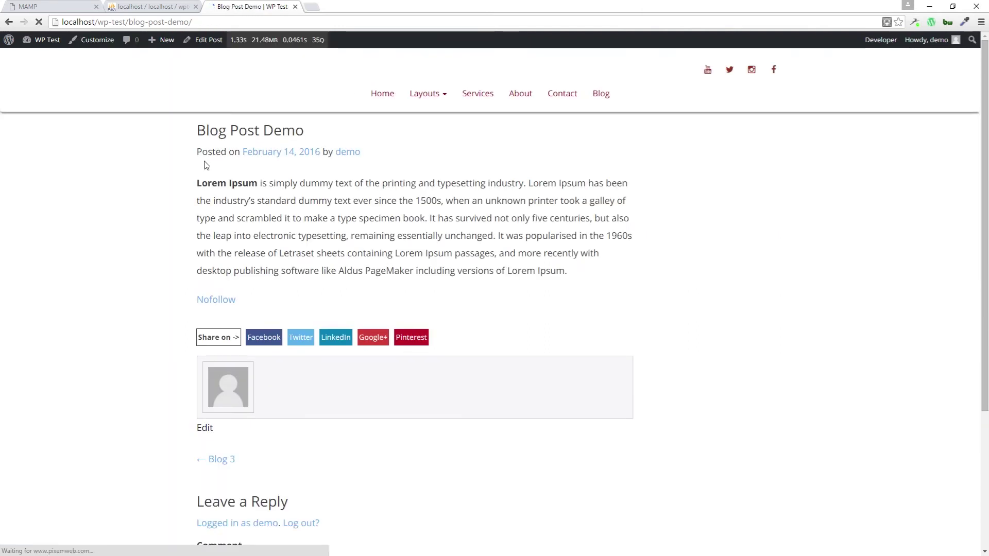
Inspect the live Nofollow link's anchor to confirm rel="nofollow" and target="_blank".
{"action": "right_click", "coordinate": [213, 306]}
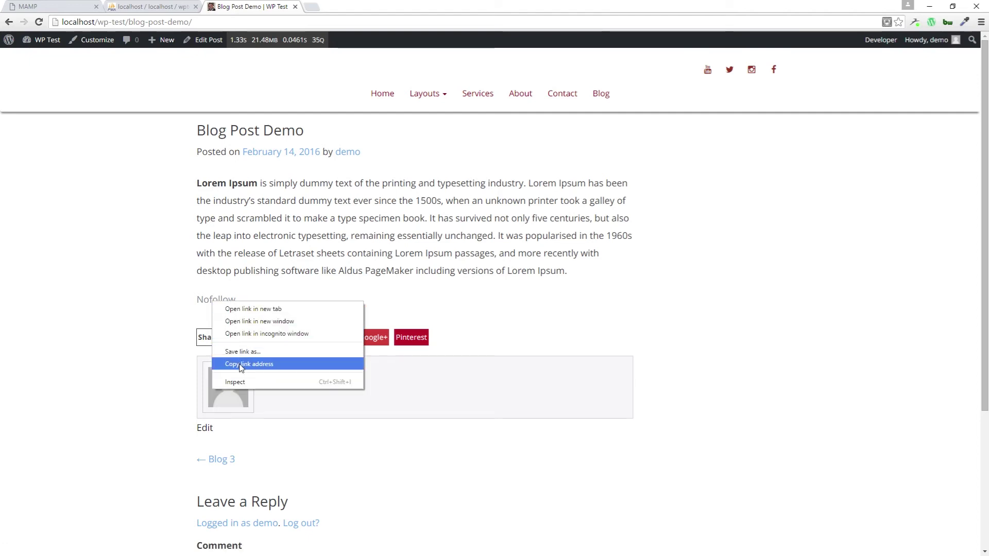
{"action": "left_click", "coordinate": [239, 382]}
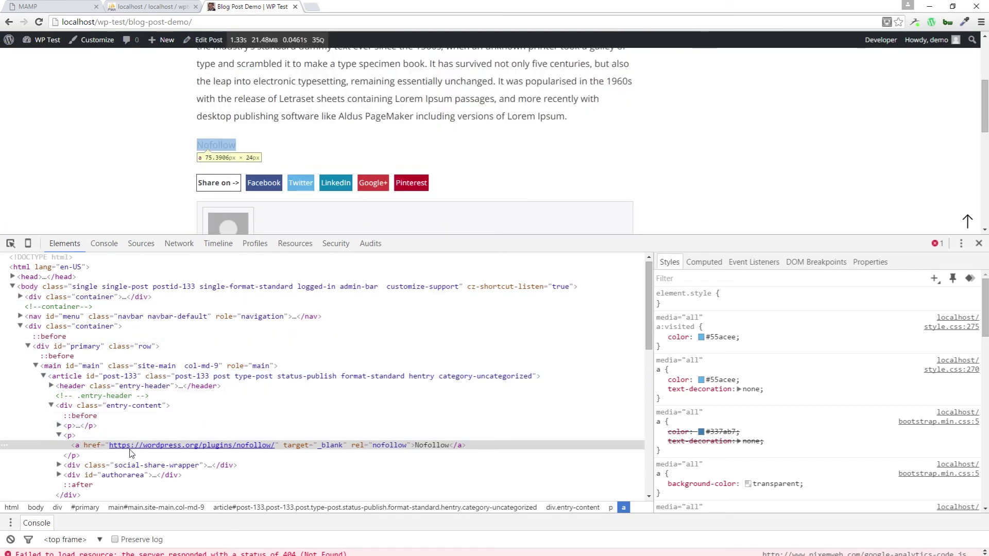
{"action": "scroll", "coordinate": [141, 448], "scroll_direction": "down", "scroll_amount": 3}
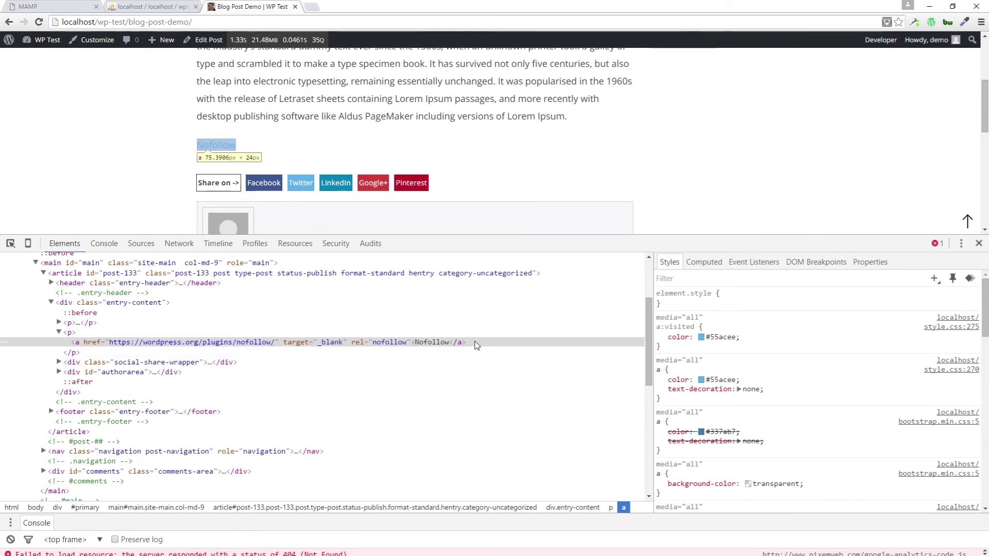
{"action": "left_click", "coordinate": [979, 244]}
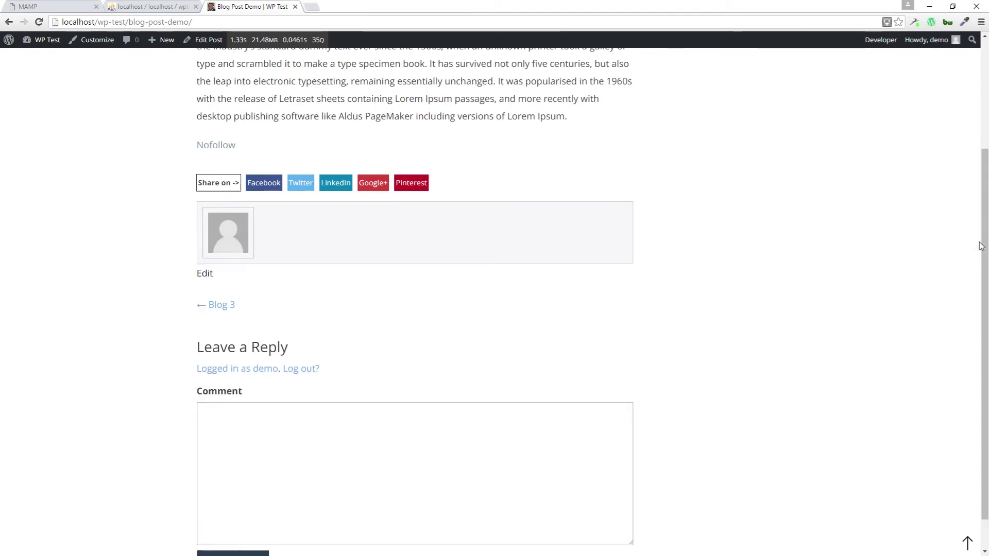
Follow the Nofollow link to open the plugin's wordpress.org page in a new tab.
{"action": "left_click", "coordinate": [222, 147]}
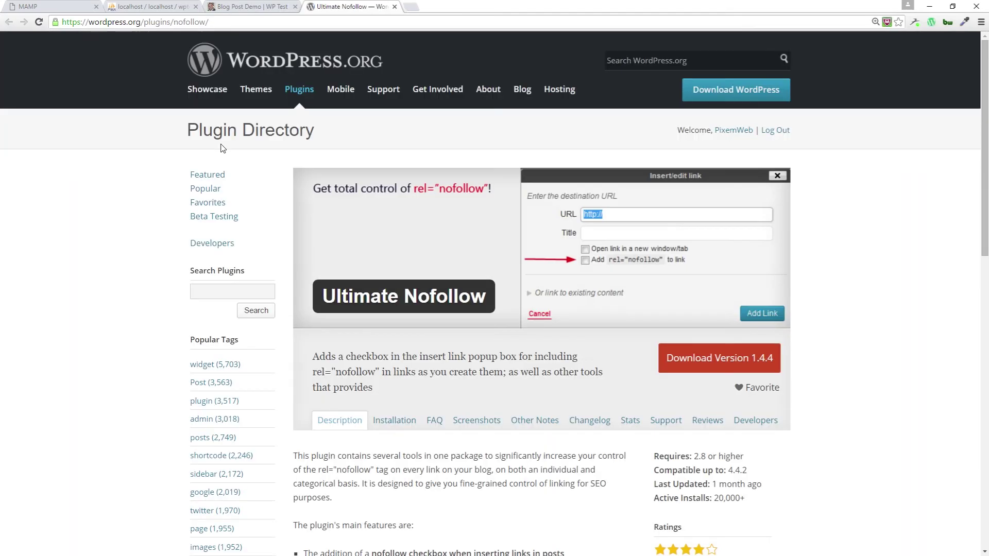